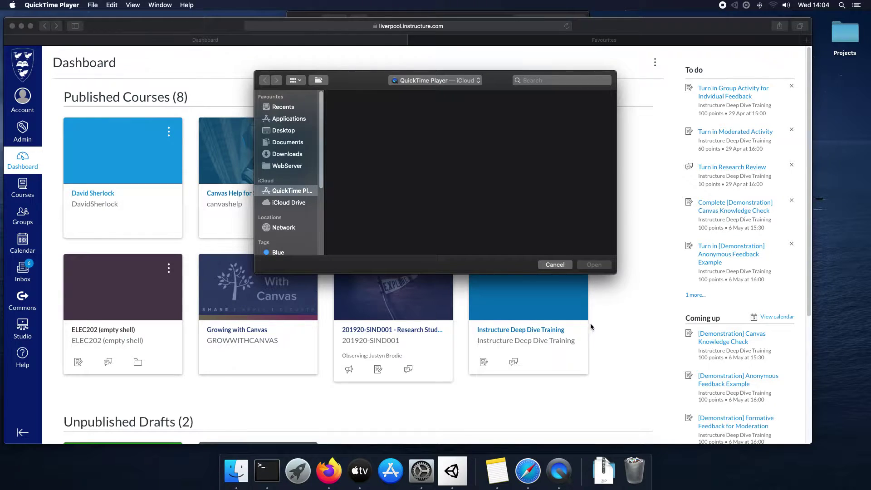
Switch to Safari, open the first published course on the Canvas dashboard and list all of its pages
click(655, 311)
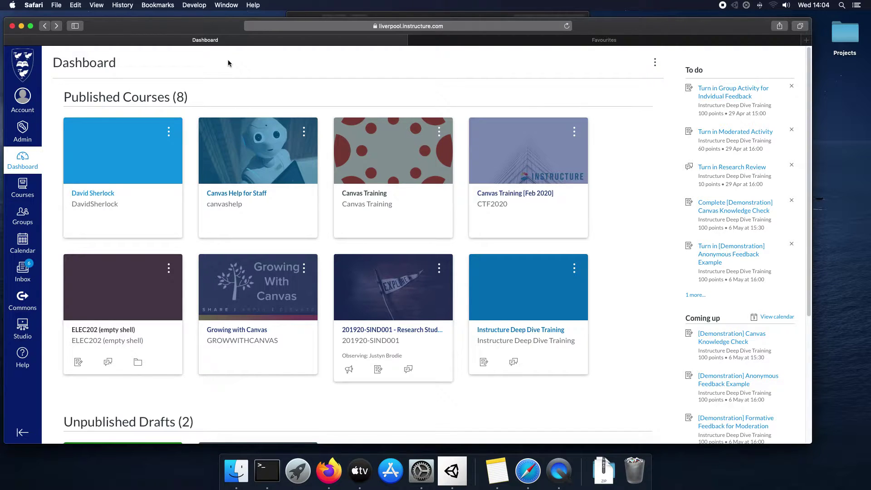
click(146, 158)
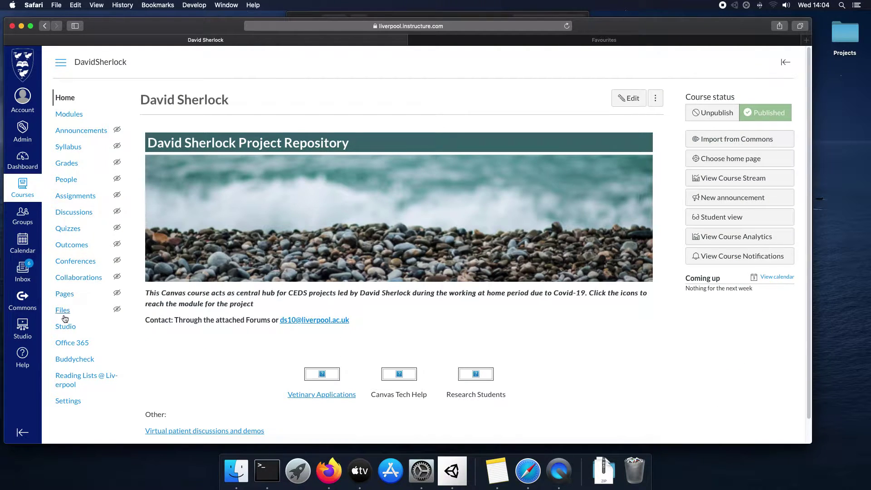
click(64, 295)
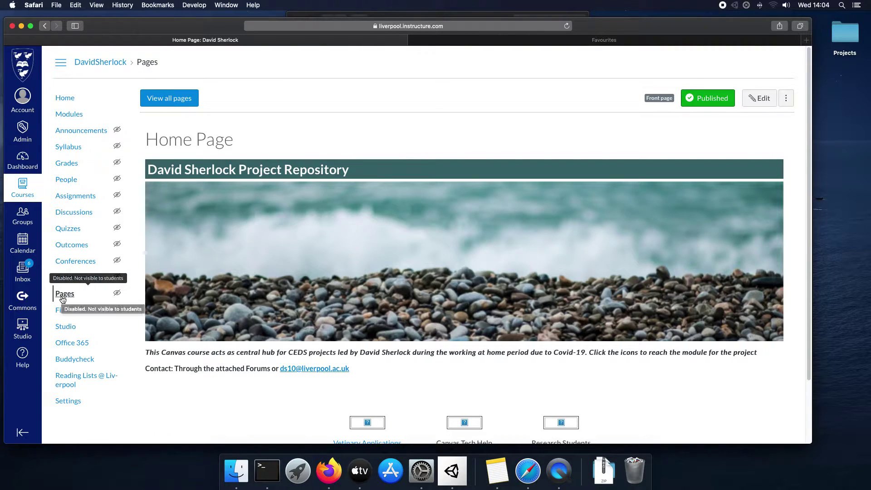
scroll(209, 305, down, 3)
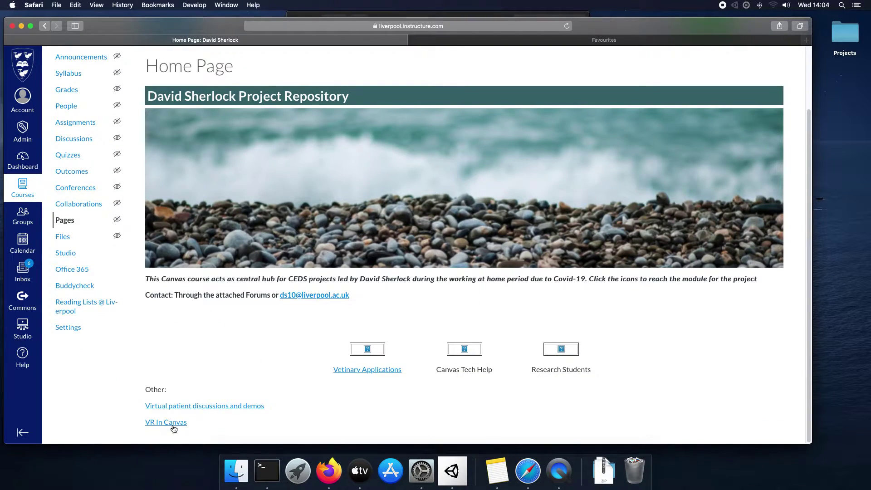
scroll(176, 168, up, 3)
click(184, 98)
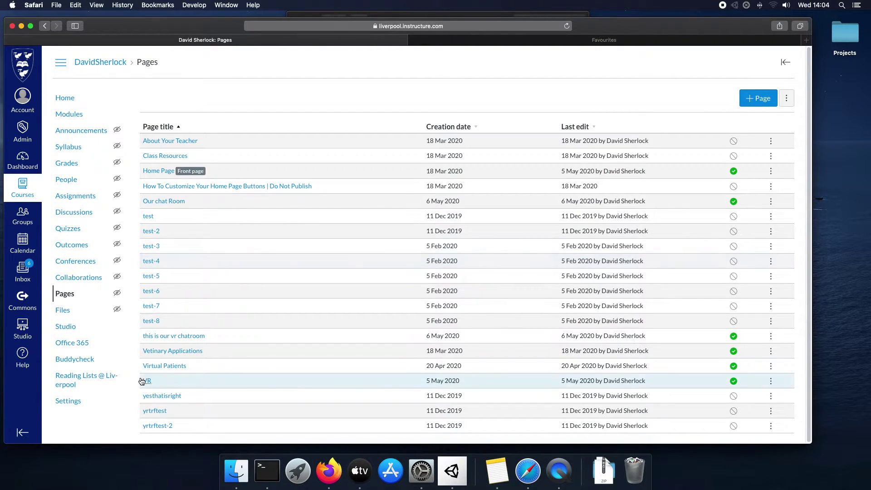
right_click(458, 216)
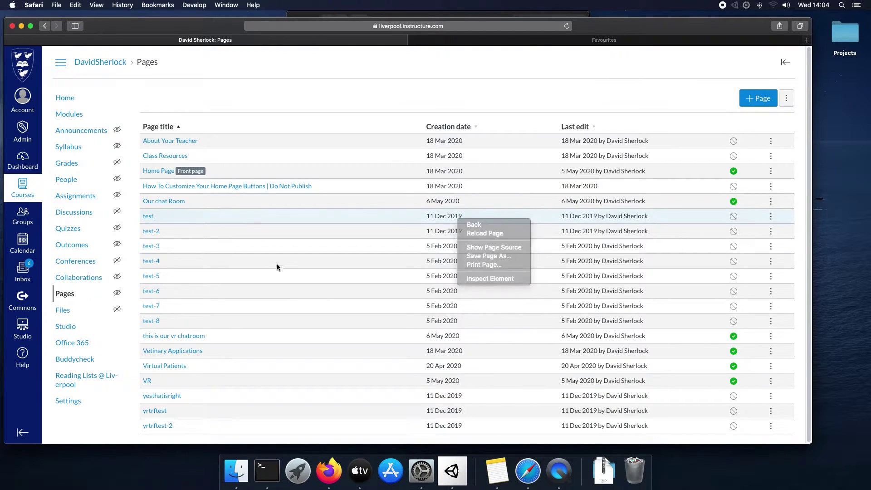
click(277, 266)
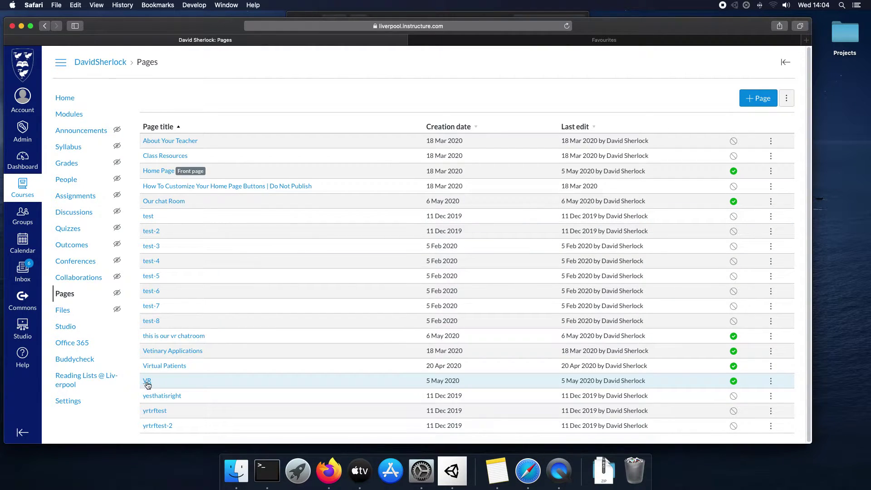
Open the VR page for editing, switch it to the HTML source and select the entire iframe code
click(147, 382)
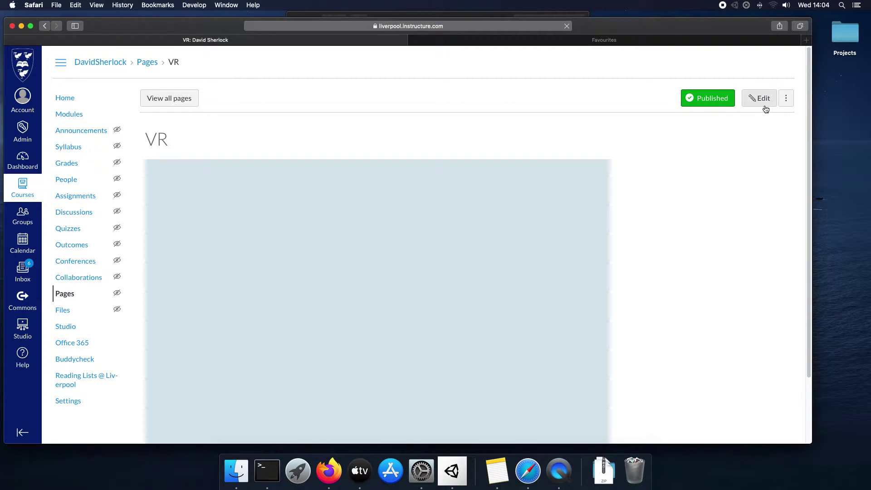
click(764, 105)
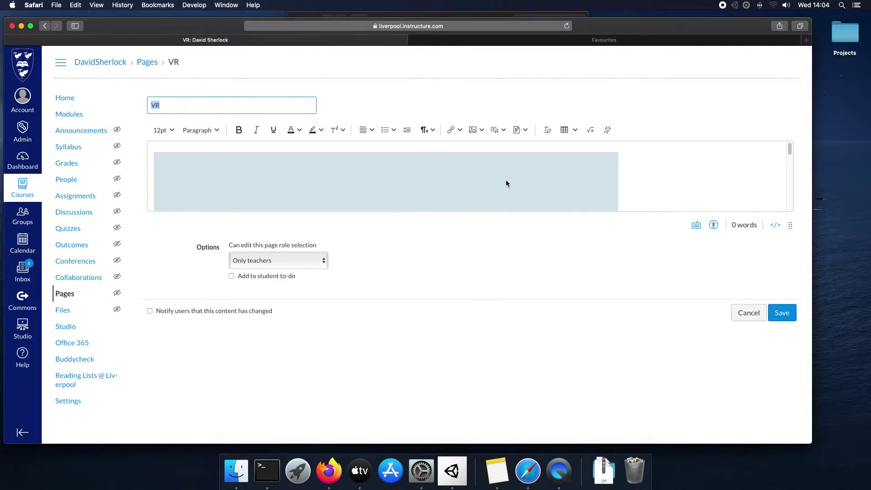
click(775, 225)
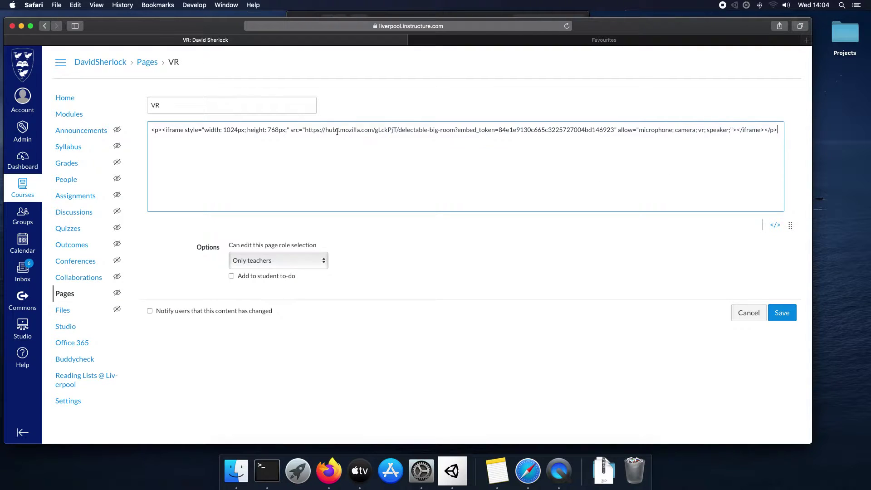
key(super+a)
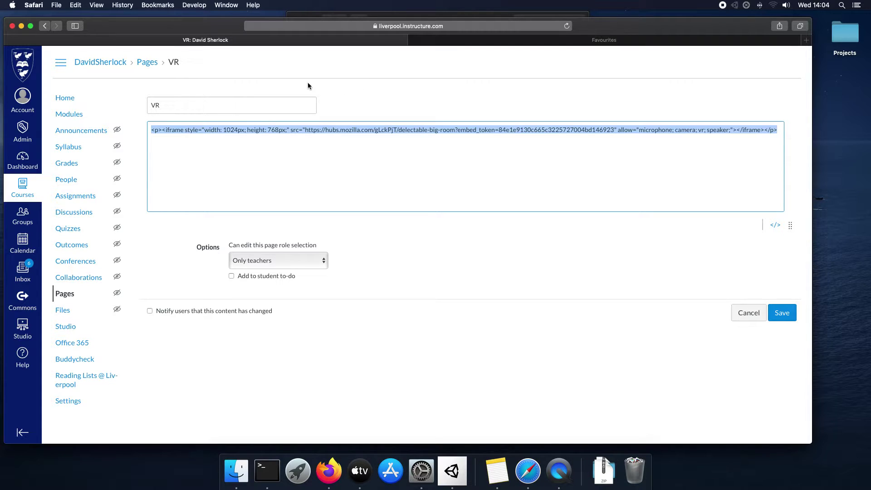
Search the web for "mozilla hubs" in the other browser tab and open a room on the Mozilla Hubs site
click(463, 44)
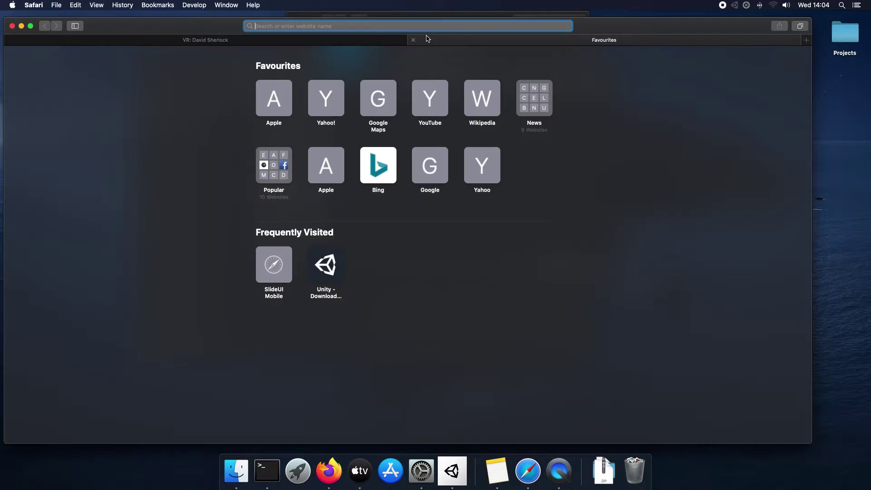
text(m)
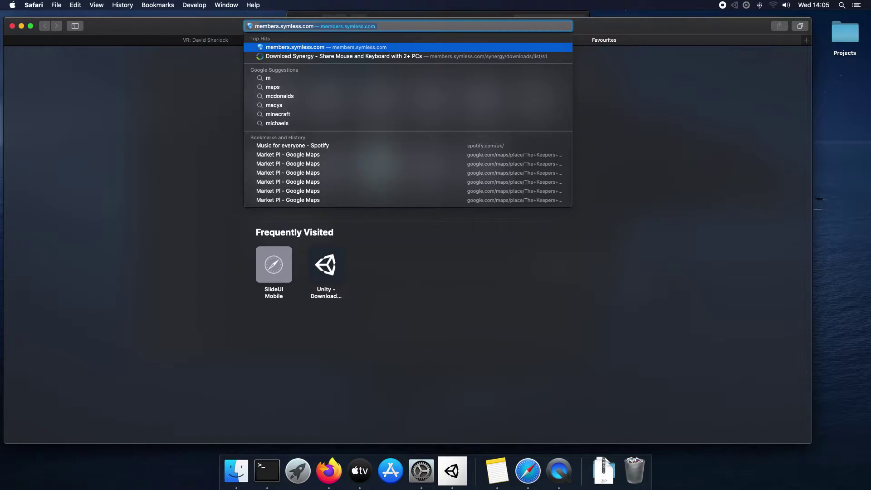
text(ozil)
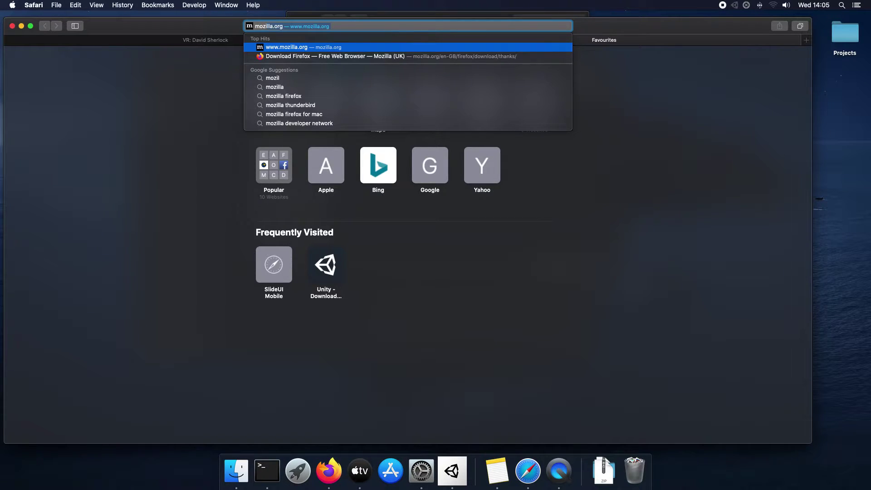
text(la hu)
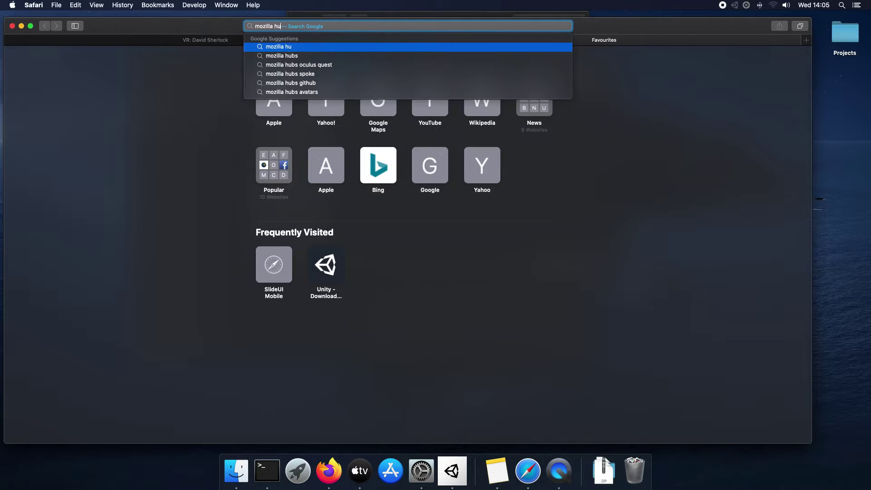
text(bs)
key(Return)
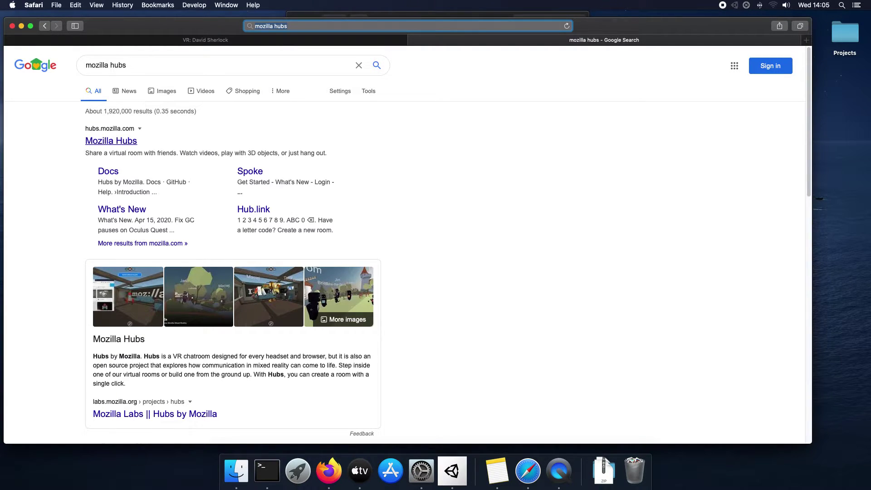
click(111, 141)
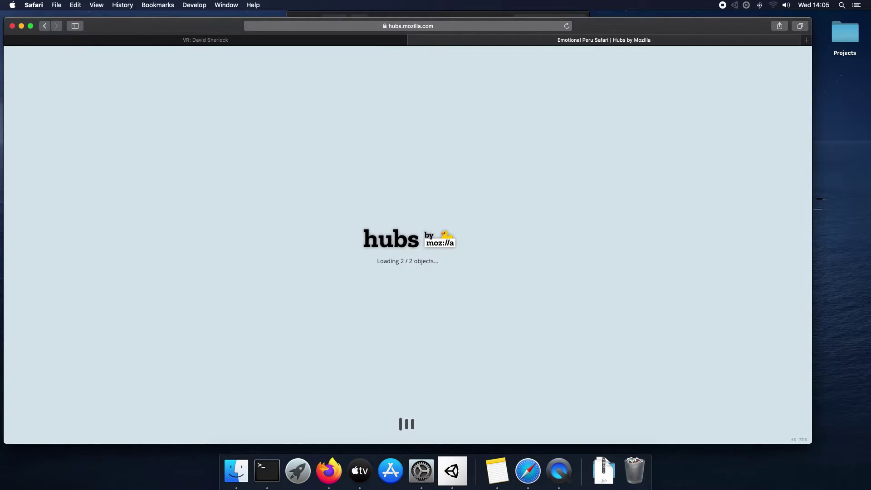
Show the share options of the Emotional Peru Safari room and copy its iframe embed code
click(206, 40)
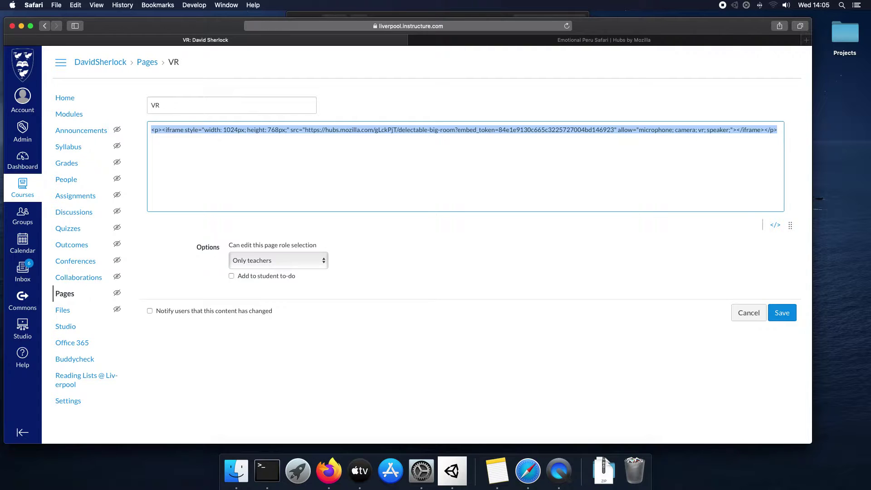
click(605, 40)
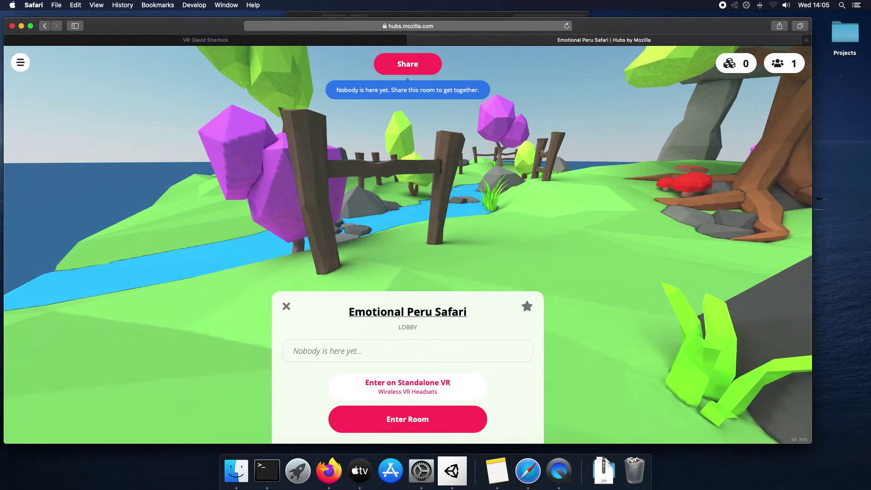
click(408, 64)
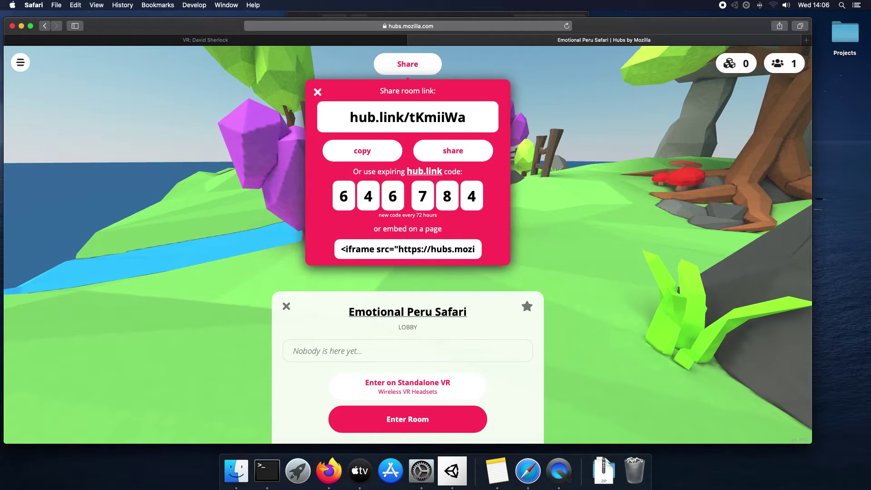
mouse_move(407, 250)
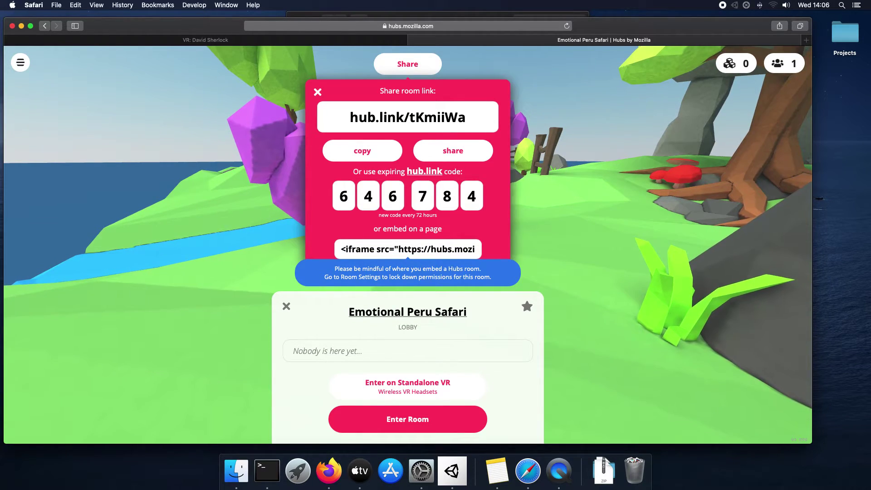
mouse_move(475, 249)
mouse_down()
mouse_move(341, 249)
mouse_move(480, 249)
mouse_up()
click(408, 249)
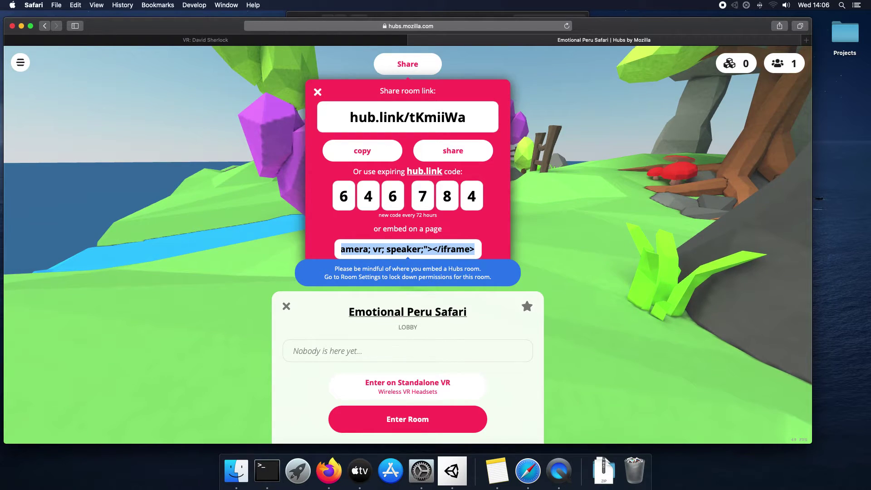
key(super+c)
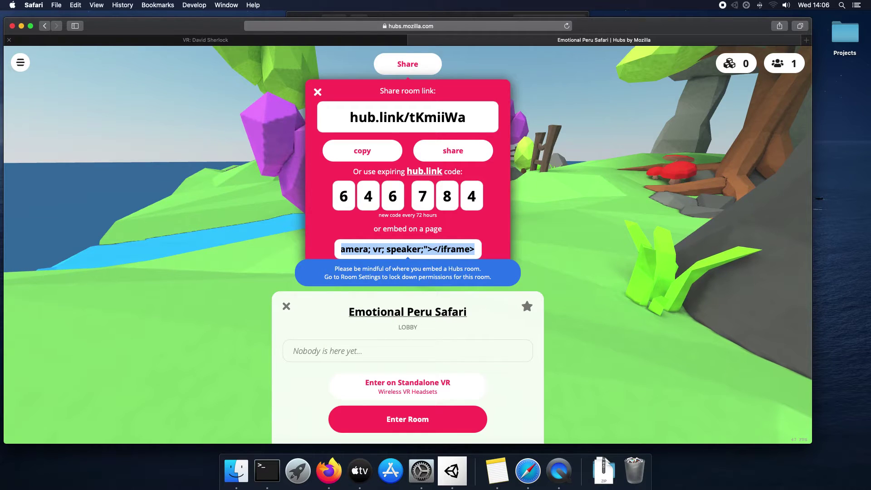
Return to the VR page in Canvas, save it and load the embedded Delectable Big Room
click(205, 40)
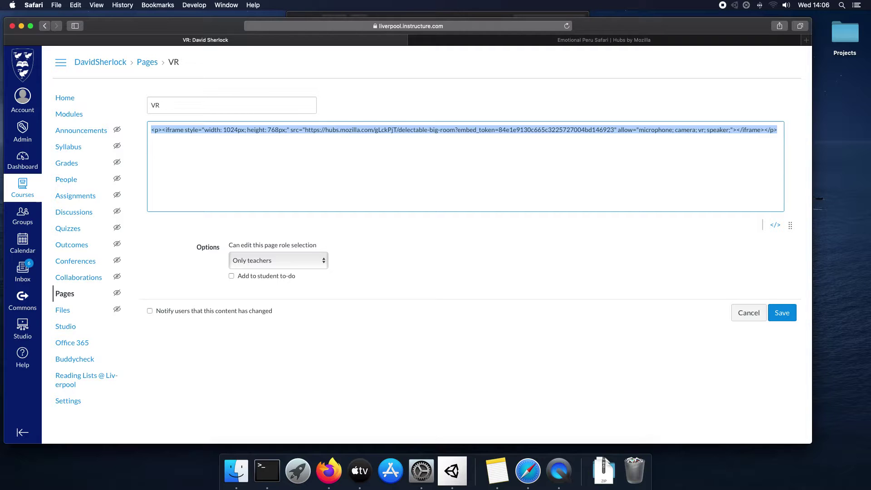
click(782, 312)
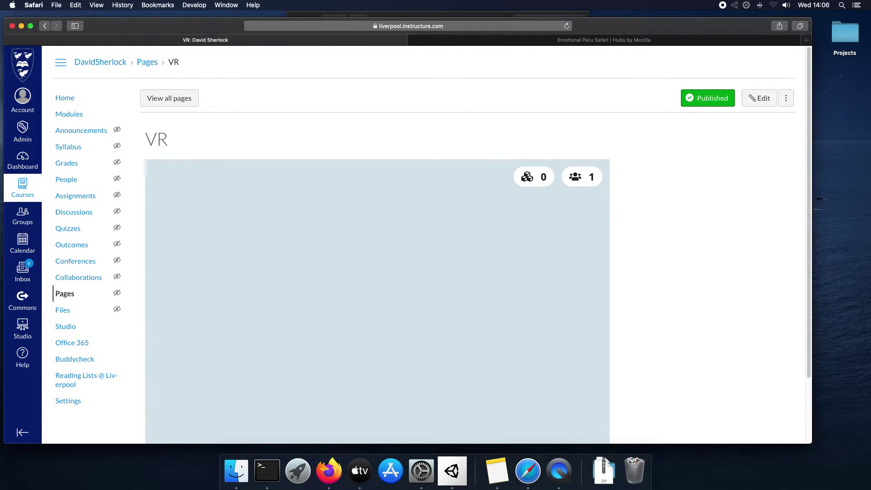
scroll(423, 245, up, 3)
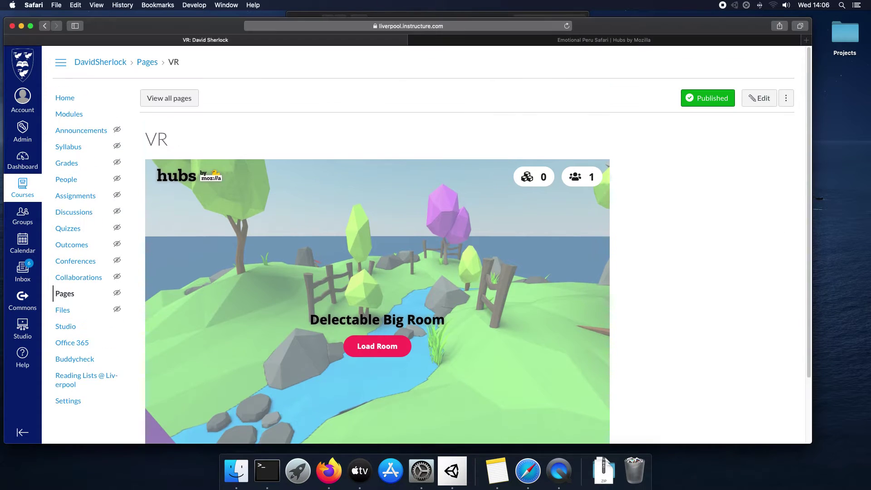
scroll(423, 245, down, 3)
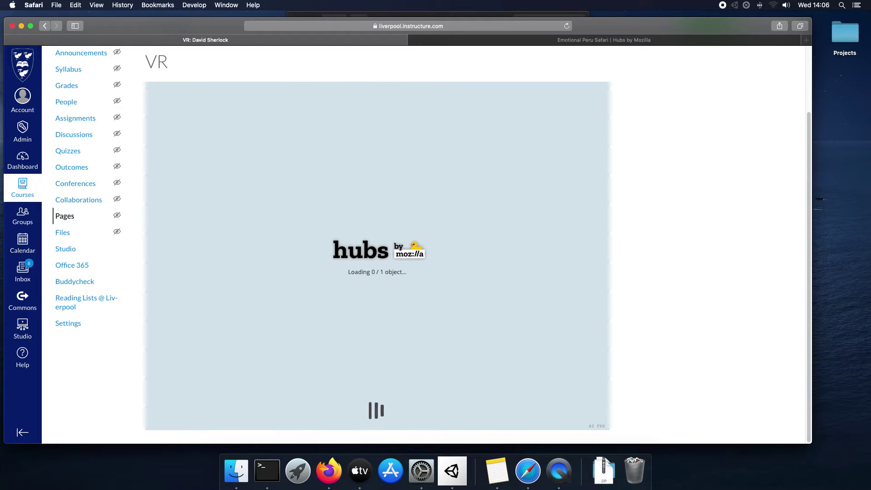
Close the share options of the Emotional Peru Safari room and check its option for choosing a scene
click(604, 40)
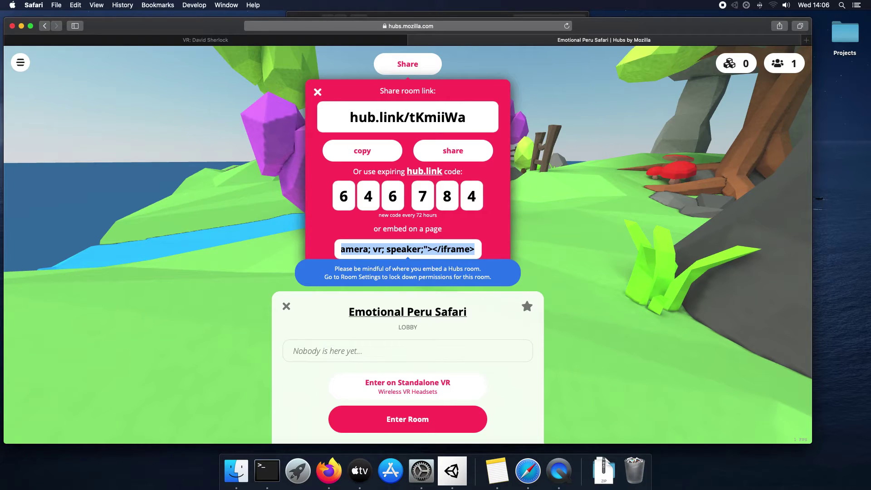
click(318, 92)
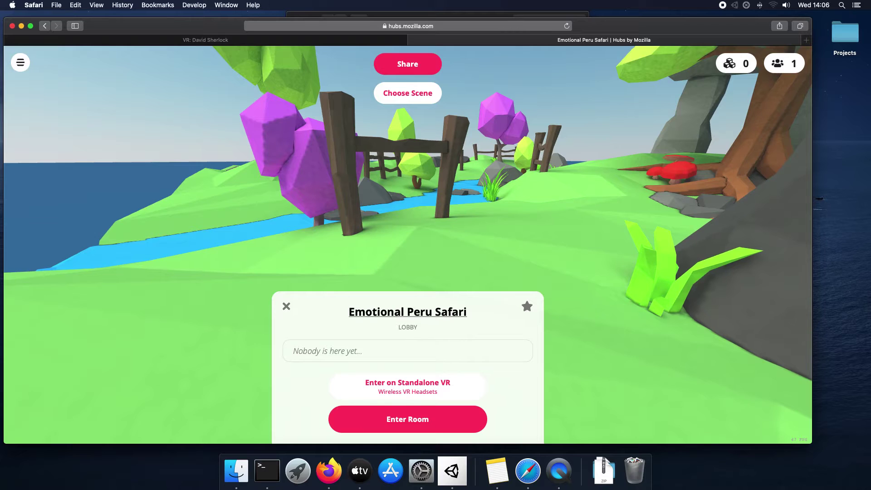
click(408, 93)
key(Escape)
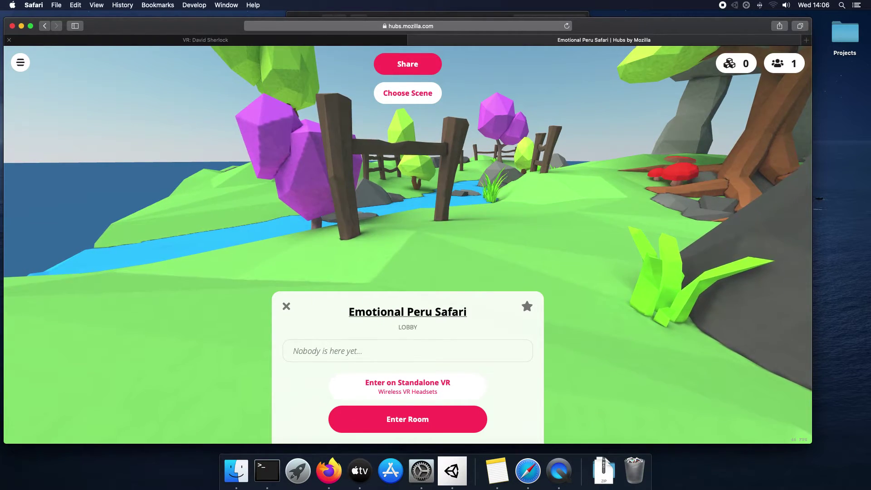
Start entering the embedded Delectable Big Room on the VR page, replacing the display name and keeping the default avatar
key(ctrl+shift+Tab)
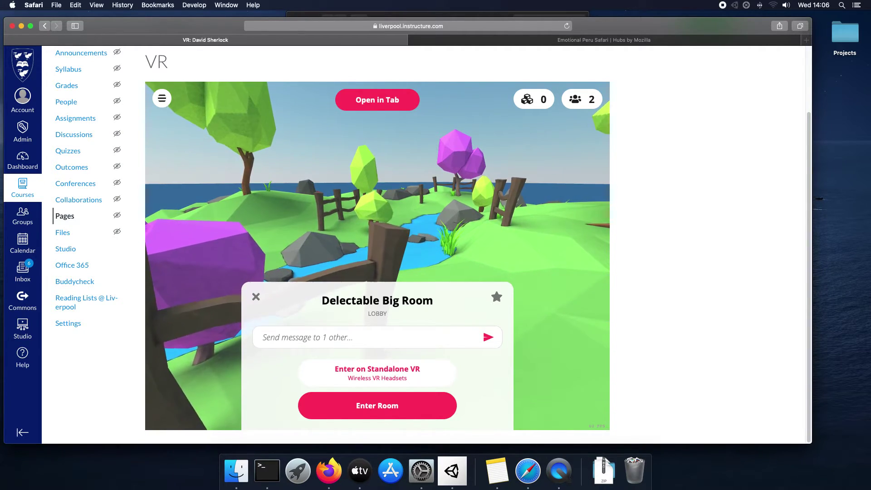
click(377, 405)
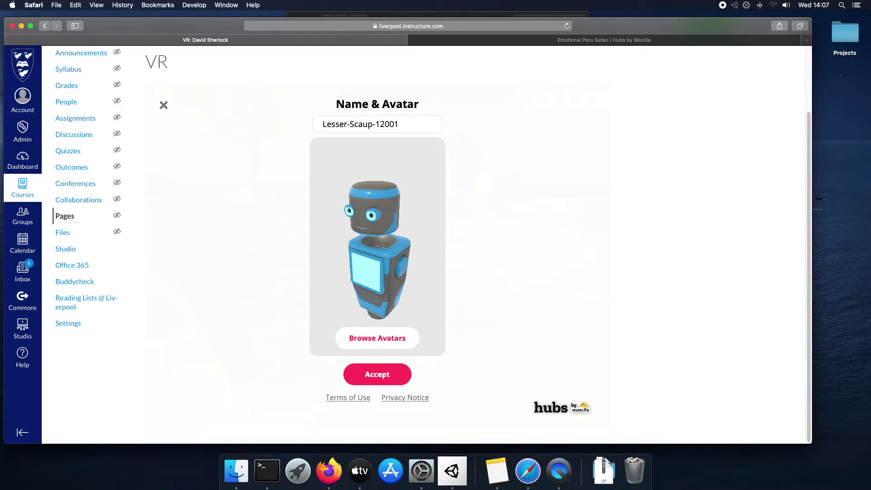
triple_click(361, 124)
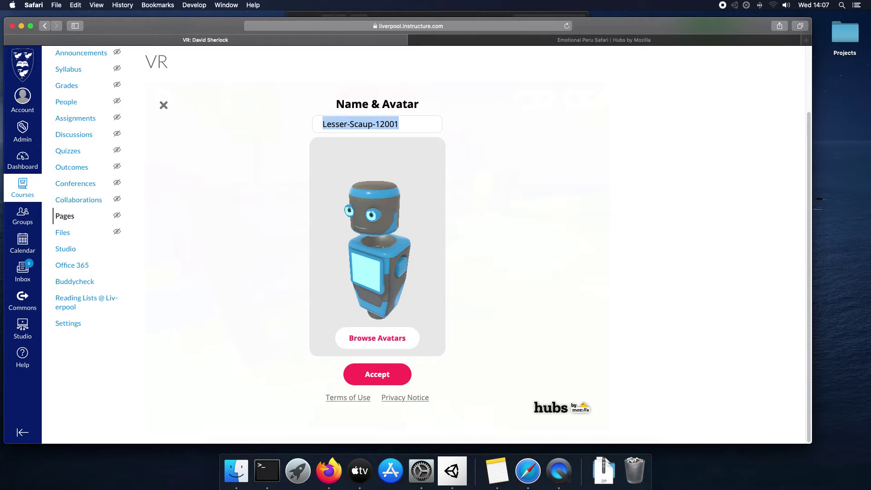
text(Bob)
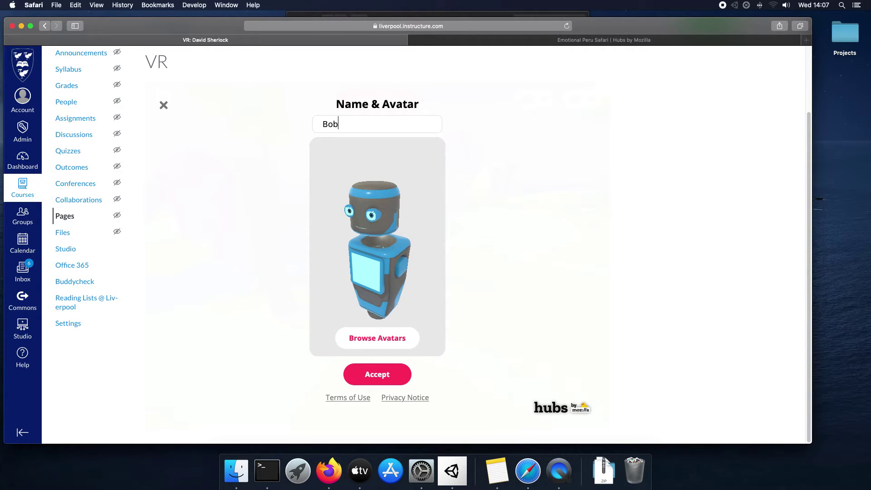
key(Return)
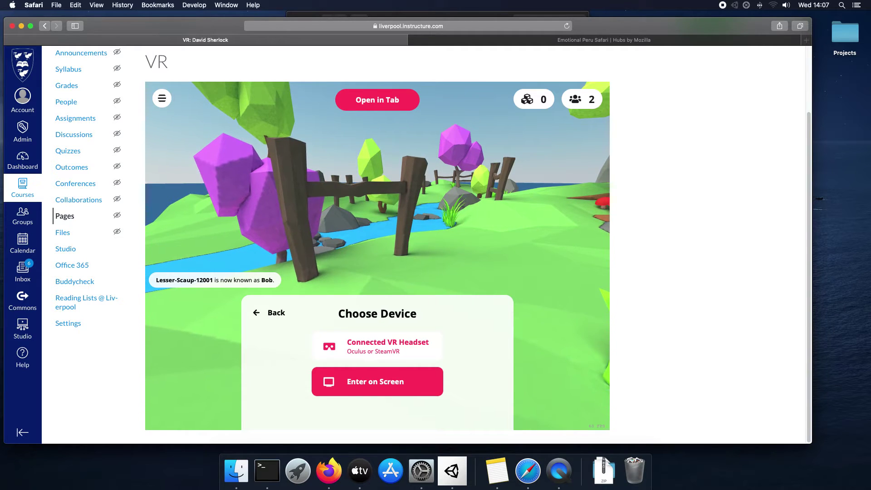
Enter the embedded room on screen, allowing microphone access and keeping the default audio setup
key(Return)
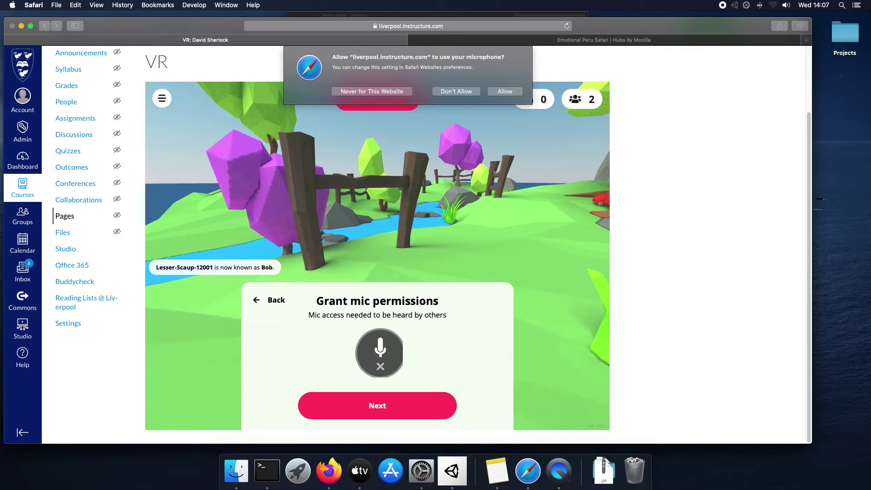
click(506, 92)
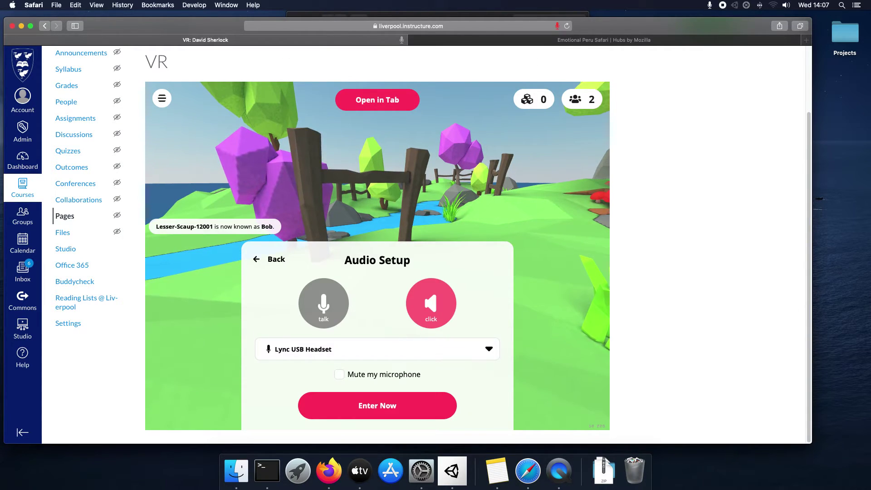
click(382, 405)
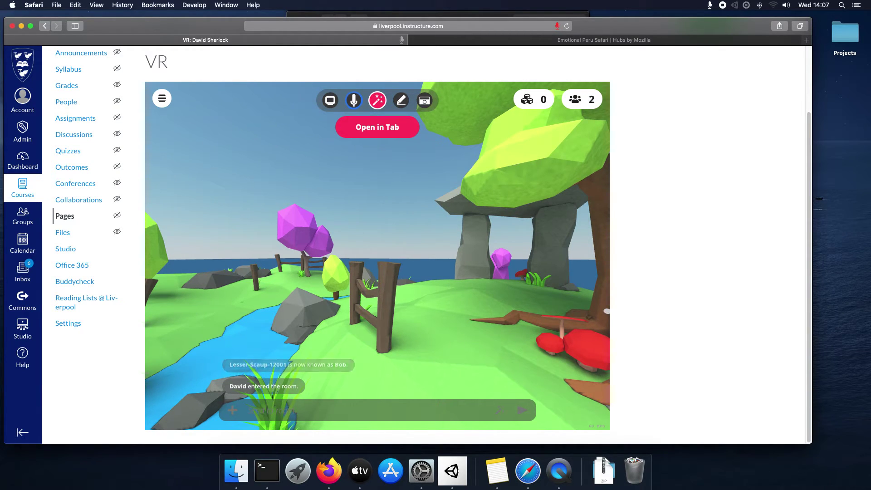
Walk and look around the embedded room to find the other avatar, and check the video sharing options
key(w)
drag(545, 286, 504, 309)
key(w)
key(w)
key(s)
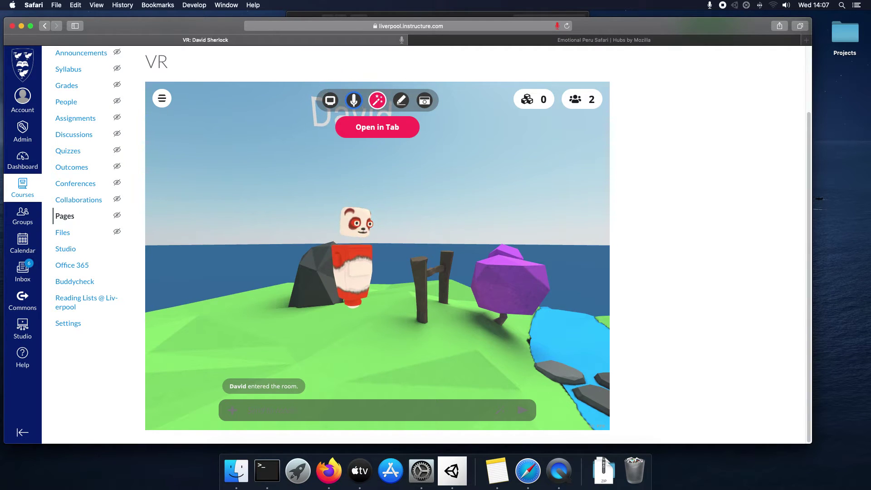
mouse_move(378, 254)
mouse_down()
mouse_move(519, 261)
mouse_move(390, 262)
mouse_up()
mouse_move(330, 100)
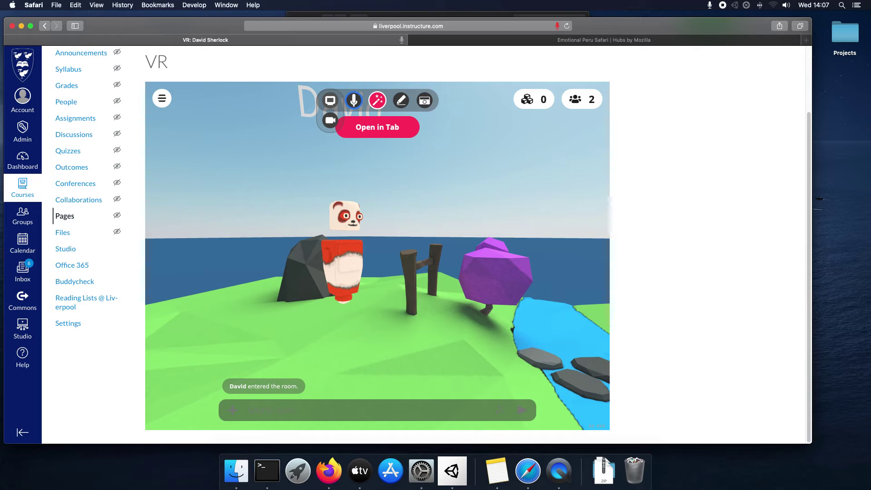
Draw freehand pen strokes in the air above the purple tree, then put the pen away
click(402, 100)
mouse_move(457, 183)
mouse_down()
mouse_move(441, 213)
mouse_move(415, 170)
mouse_up()
key(d)
key(s)
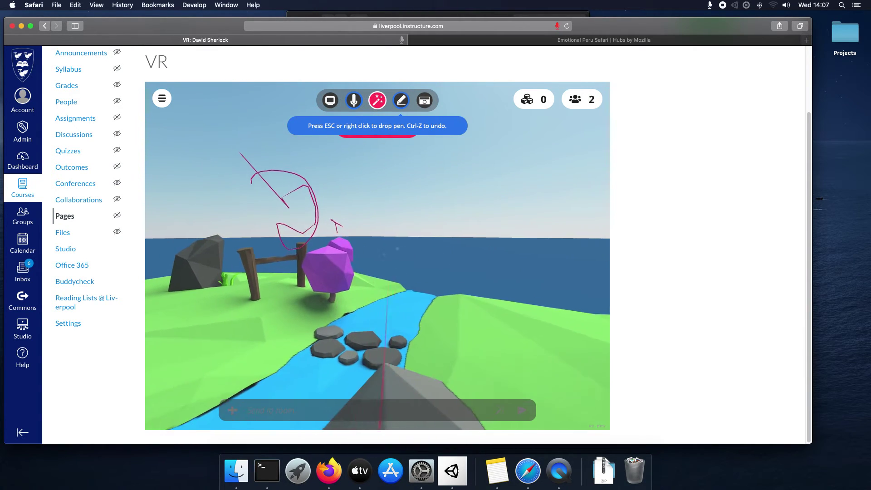
right_drag(335, 223, 306, 198)
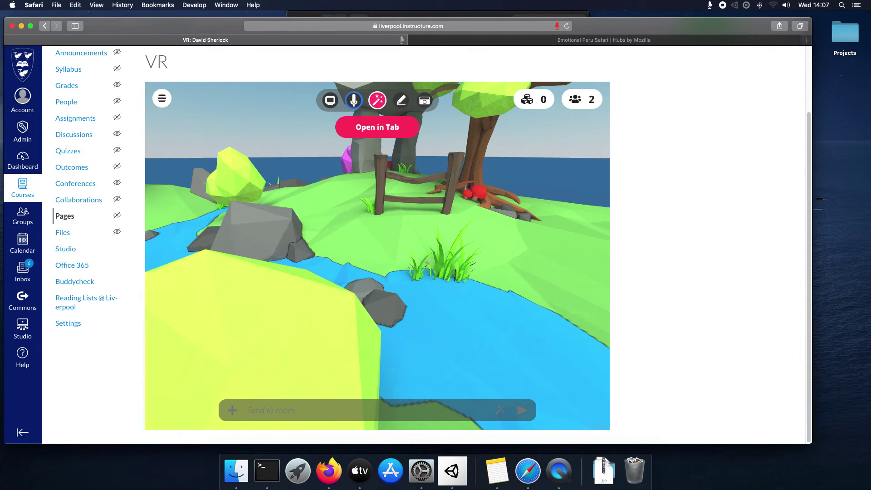
Add the featured Camaro ZL1 2017 model from Google Poly to the room and move it onto the grass beside the wooden fence
click(377, 100)
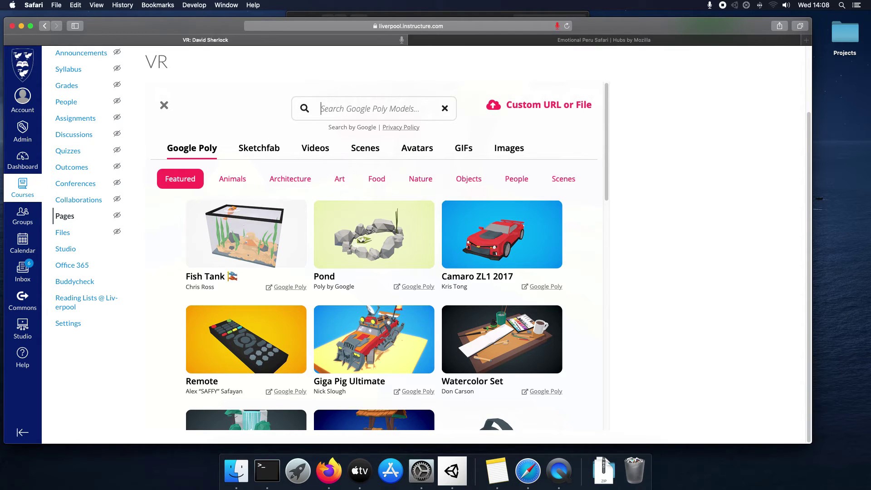
click(502, 234)
key(w)
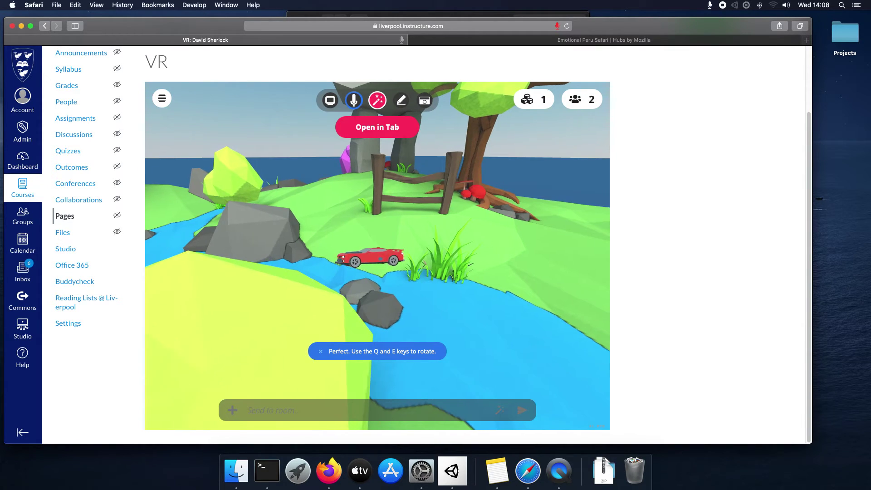
key(s)
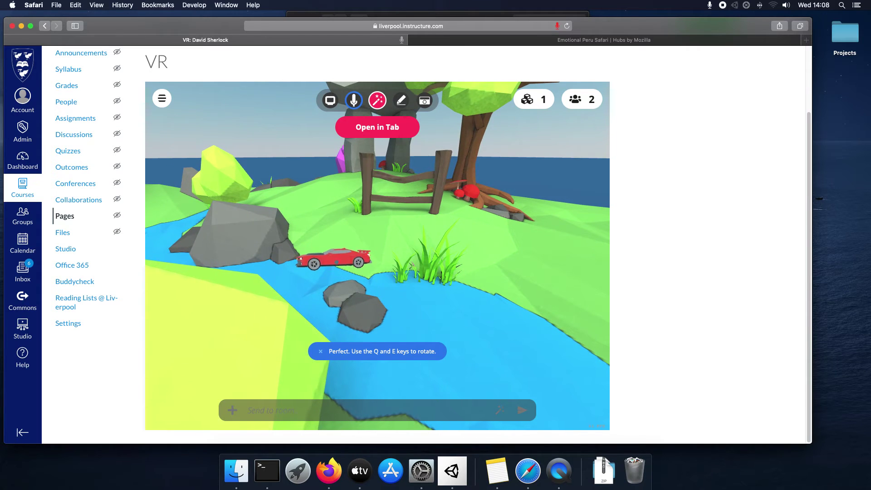
drag(349, 267, 339, 220)
key(w)
key(a)
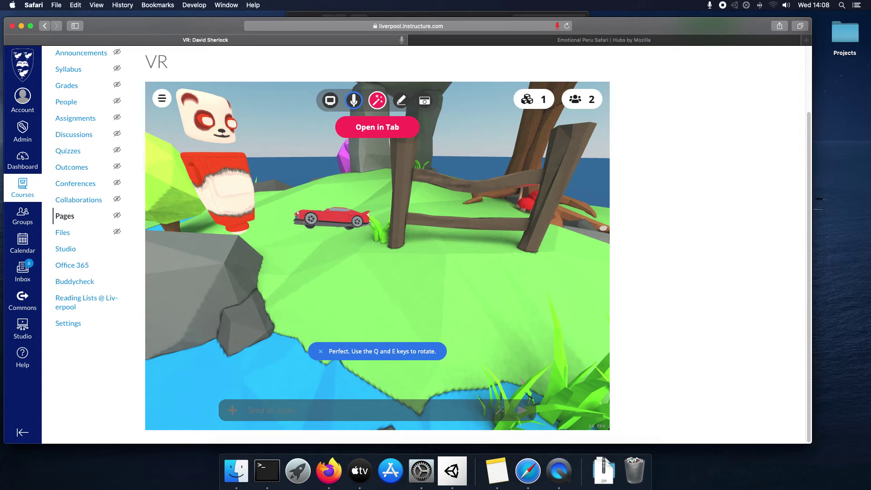
Look around the room from across the river to view the placed objects and the pen drawing
drag(466, 313, 495, 318)
key(w)
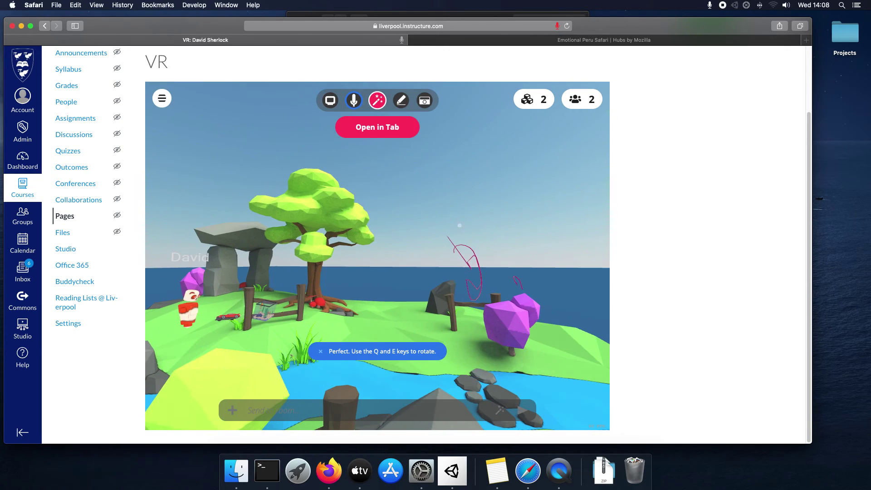
mouse_move(460, 225)
mouse_down()
mouse_move(346, 236)
mouse_move(403, 179)
mouse_move(514, 207)
mouse_up()
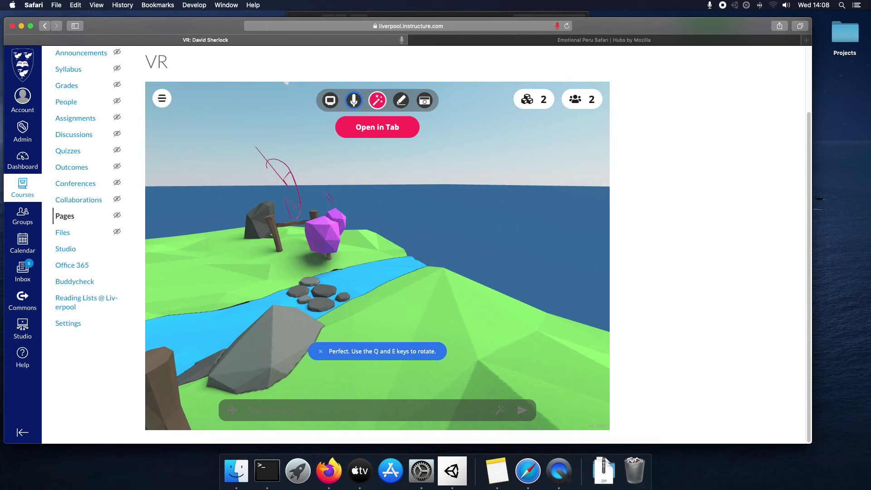
Search the web for "spoke mozilla" in a new tab and open the Spoke by Mozilla site
key(super+t)
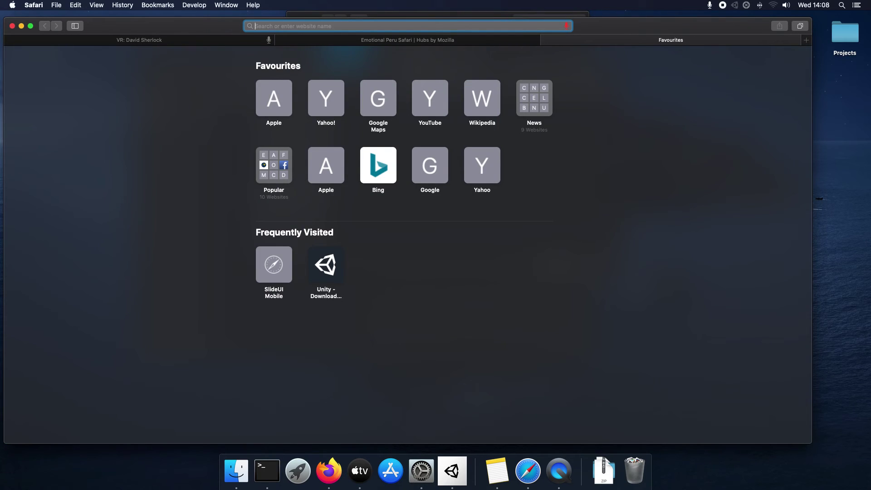
text(spok)
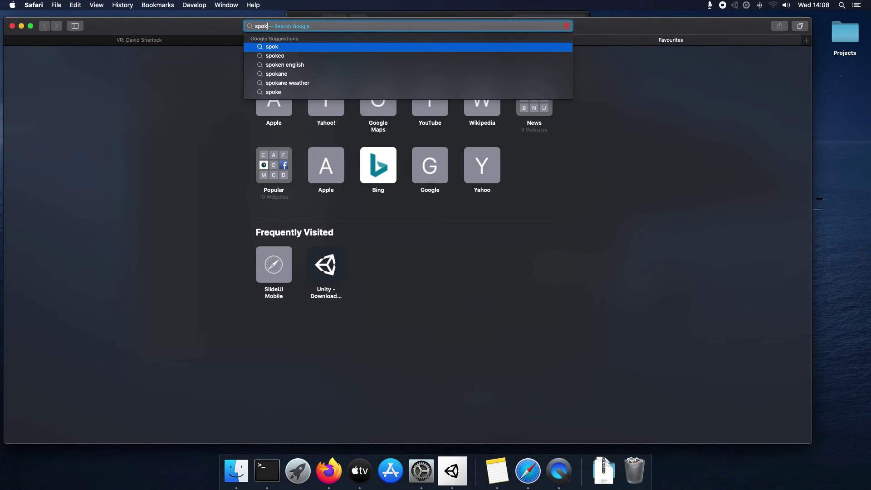
text(es)
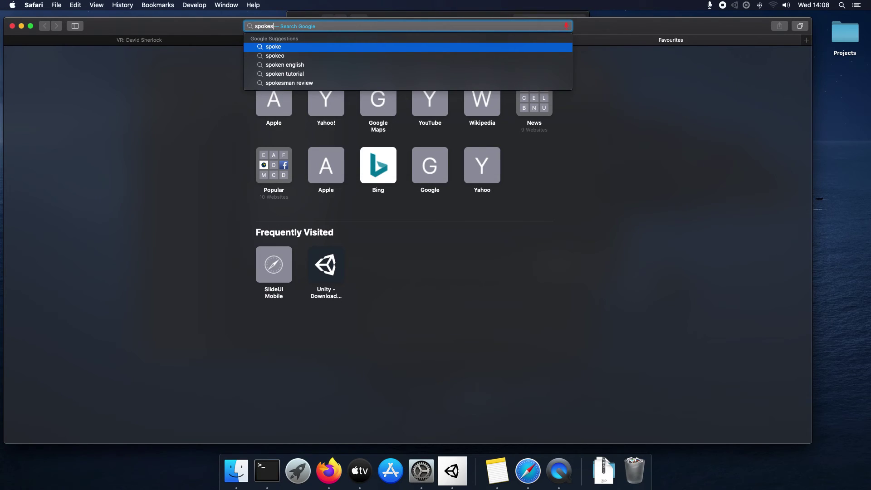
key(BackSpace)
text(mo)
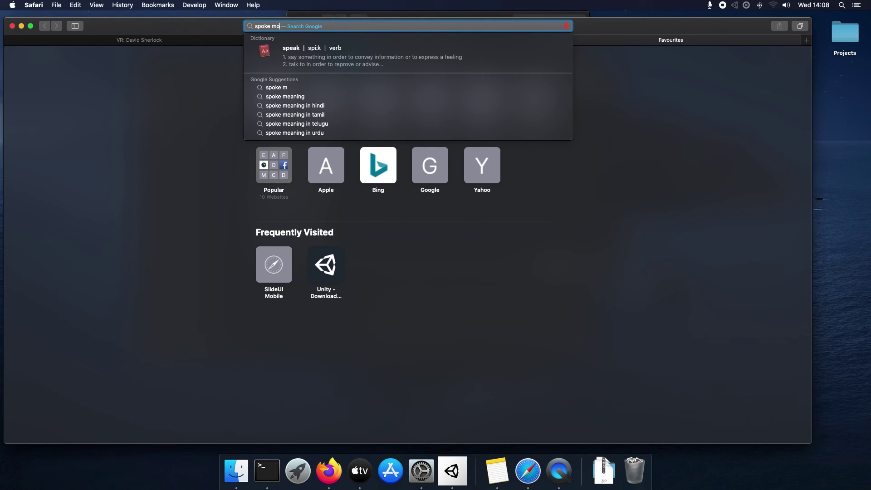
text(zilla)
key(Return)
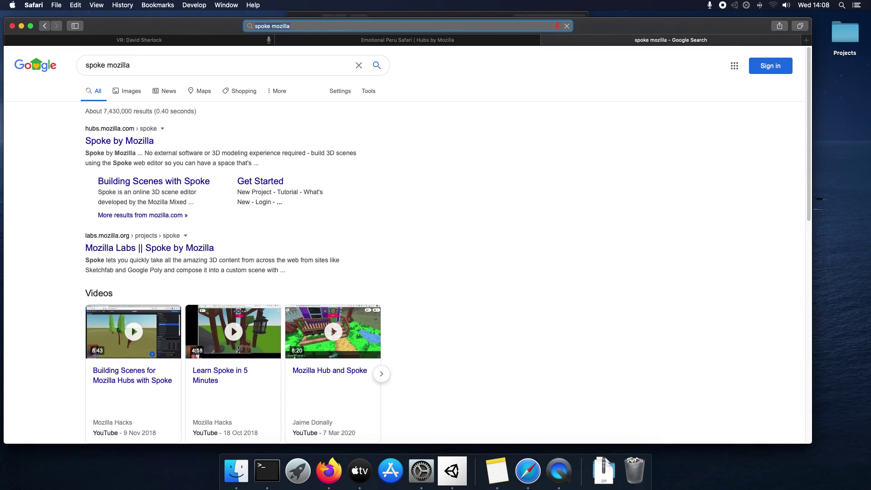
click(119, 141)
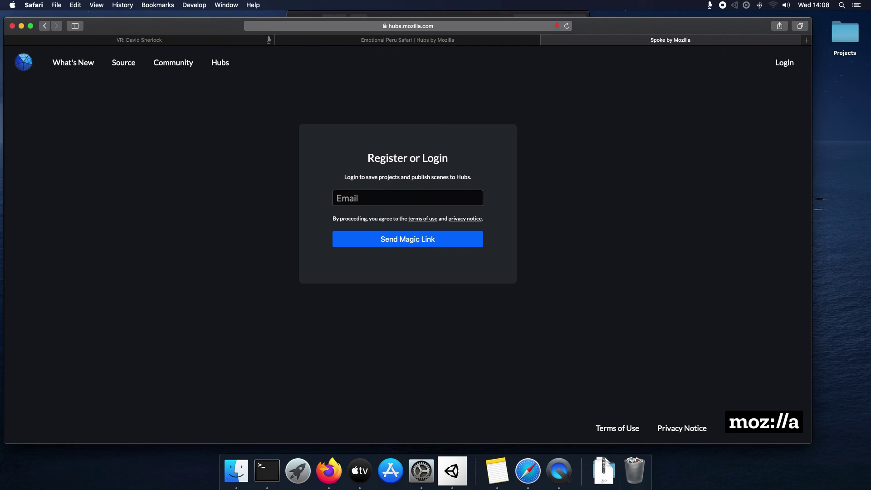
Return from the login page to the Spoke home page and review its Discover, Create and Share overview
key(super+bracketleft)
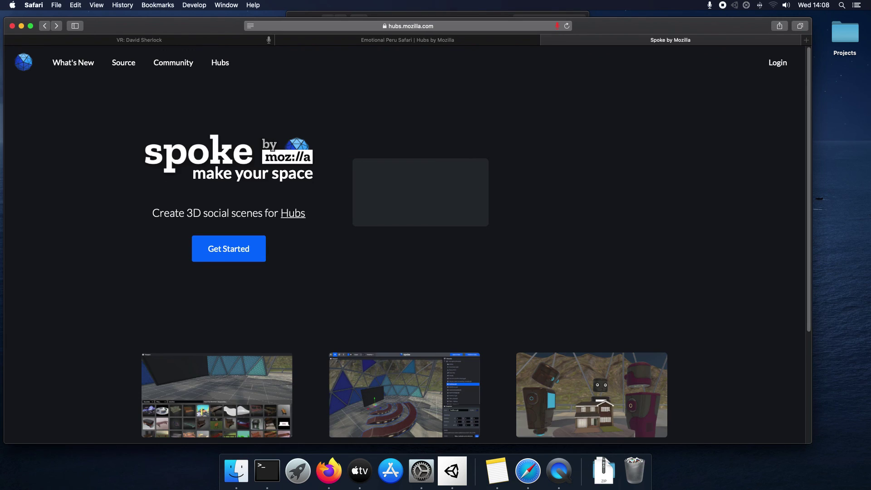
scroll(408, 245, down, 5)
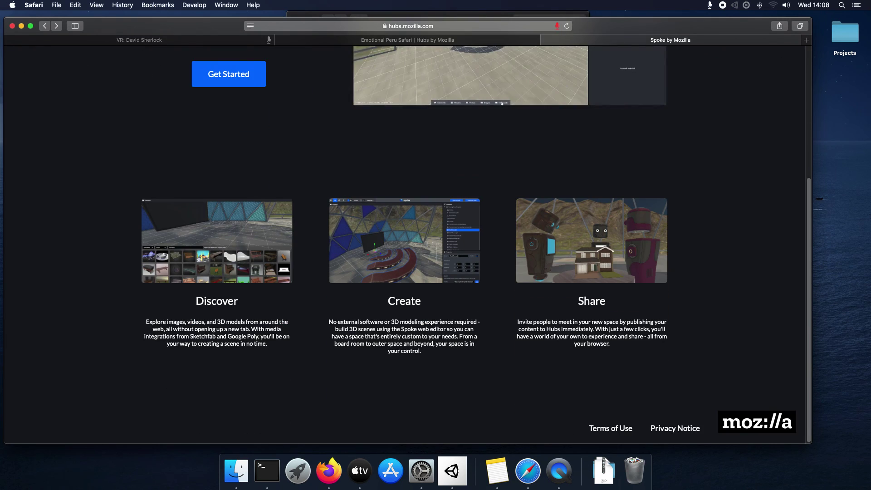
scroll(408, 245, up, 5)
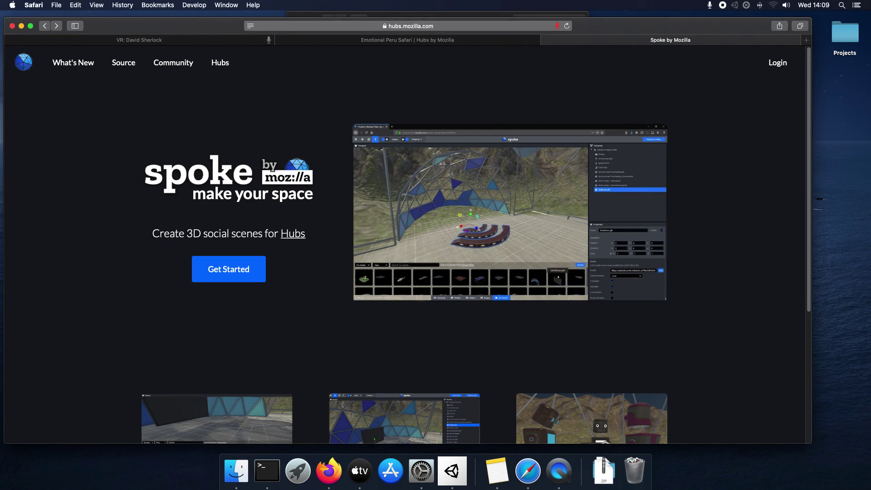
Go back to the Emotional Peru Safari room page and switch to QuickTime Player
key(ctrl+shift+Tab)
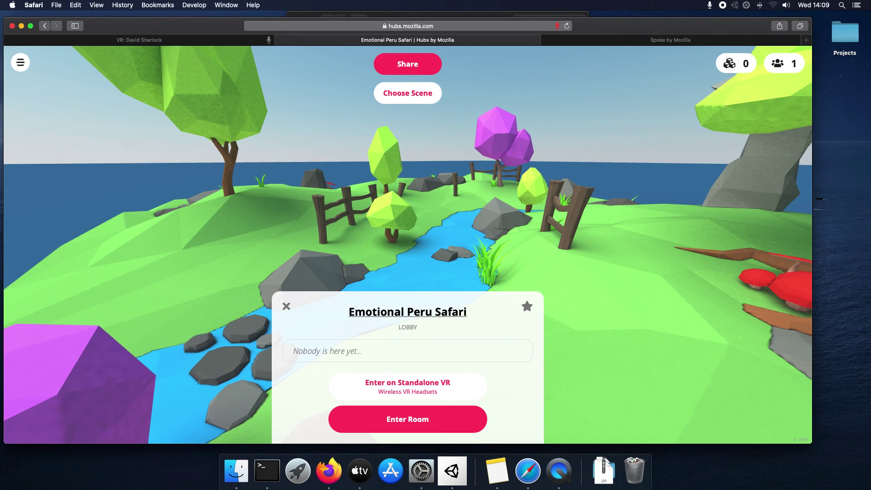
click(559, 471)
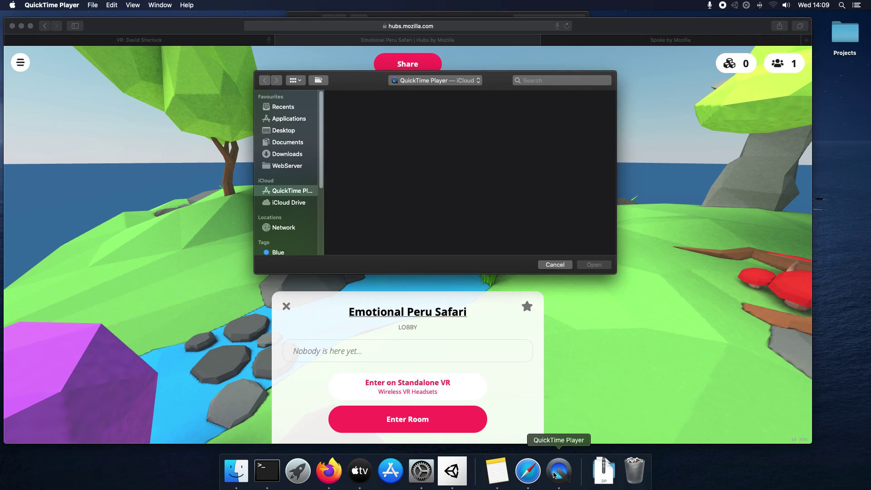